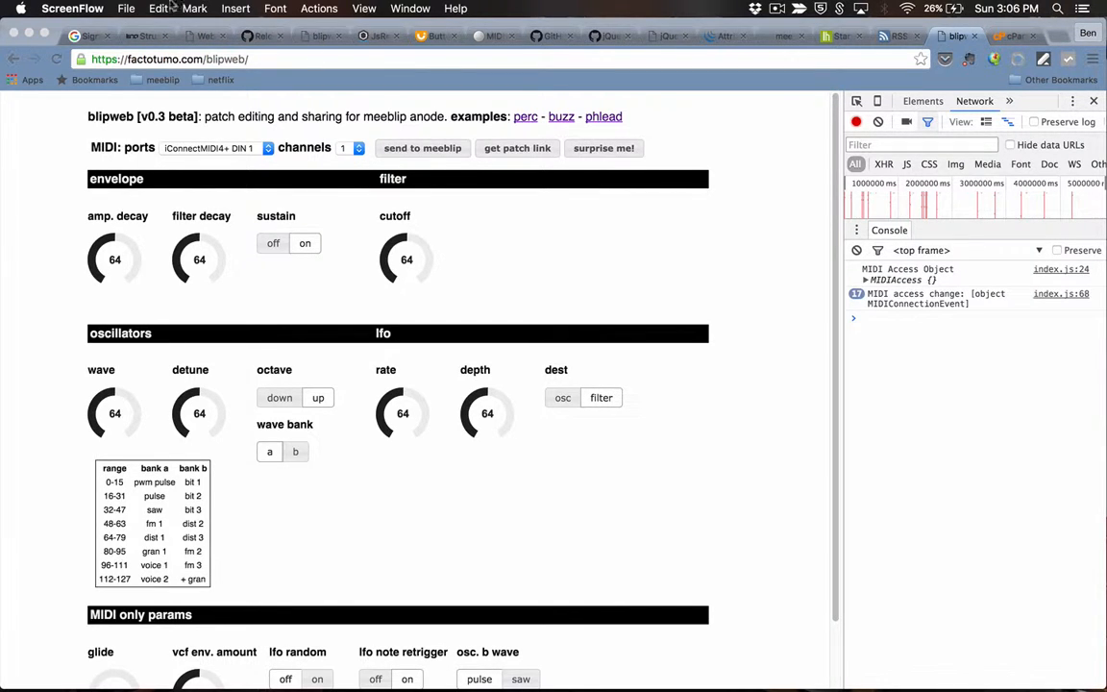
Step: Set the MIDI output port to iConnectMIDI4+ DIN 4, leaving the channel at 1
{"action": "left_click", "coordinate": [215, 146]}
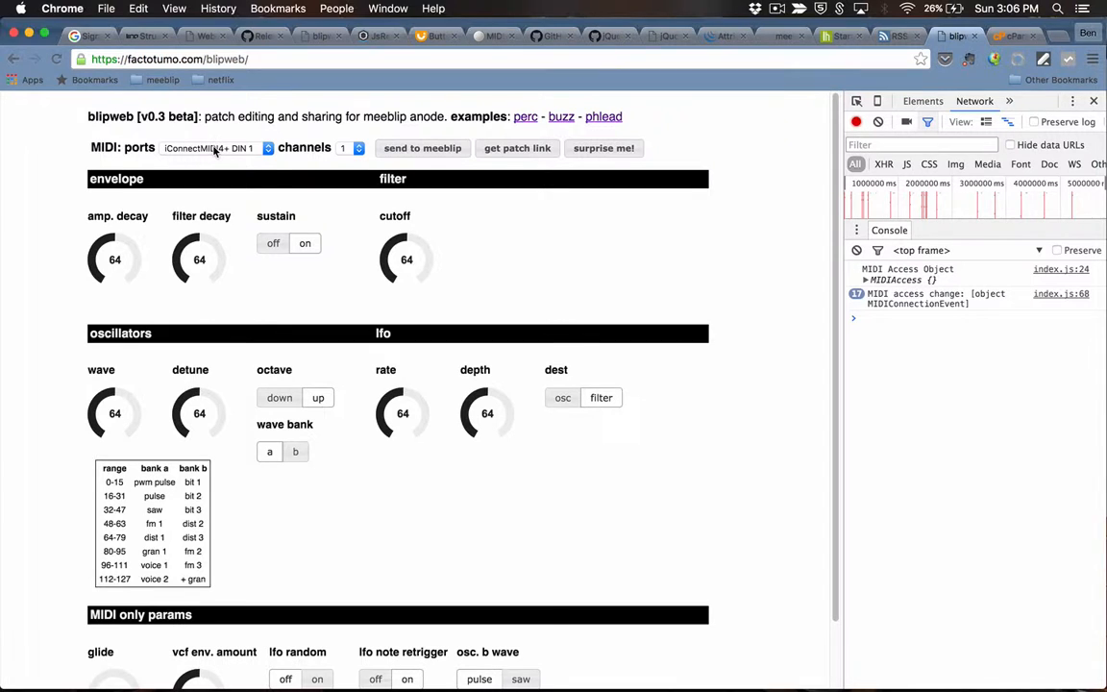
{"action": "left_click", "coordinate": [213, 149]}
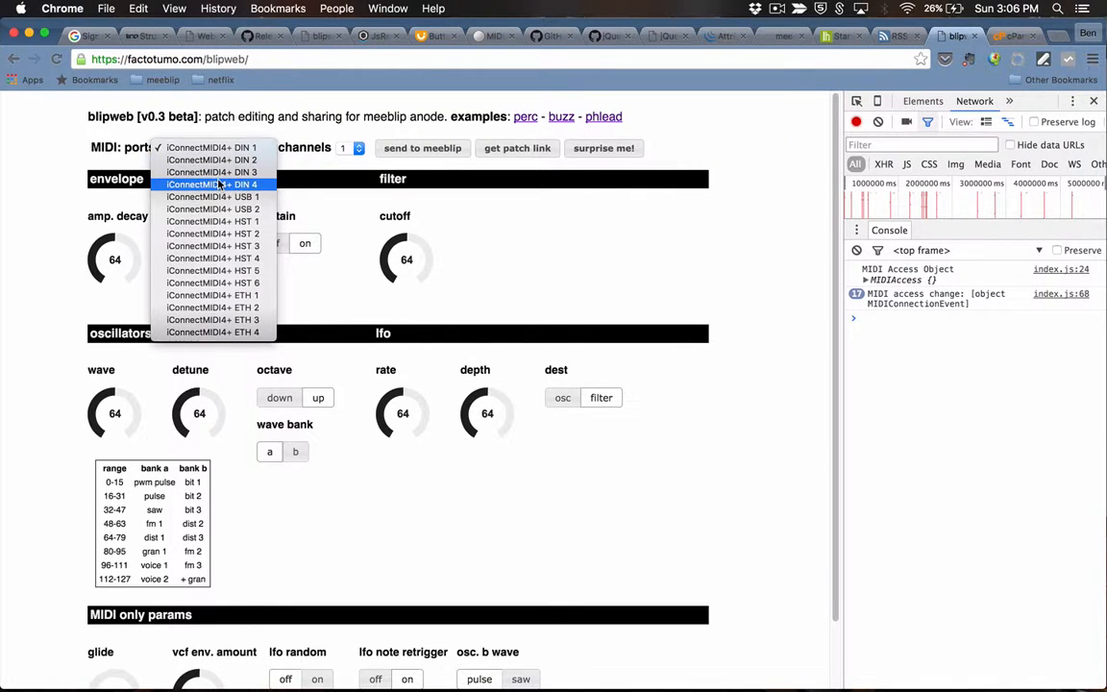
{"action": "key", "text": "Escape"}
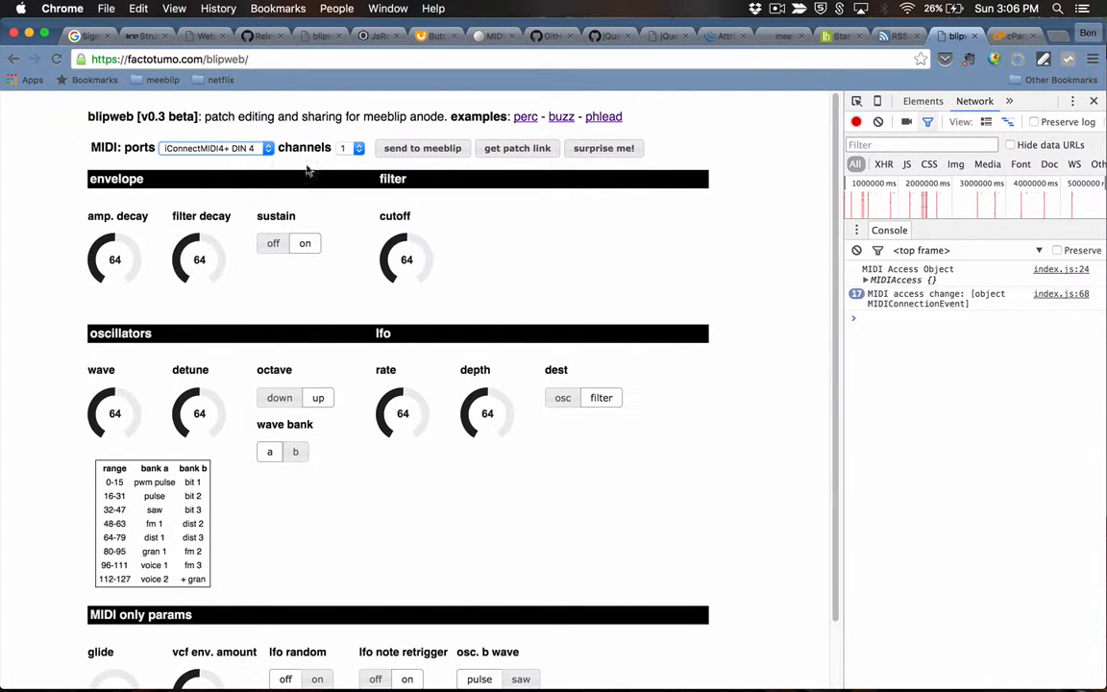
{"action": "left_click", "coordinate": [348, 149]}
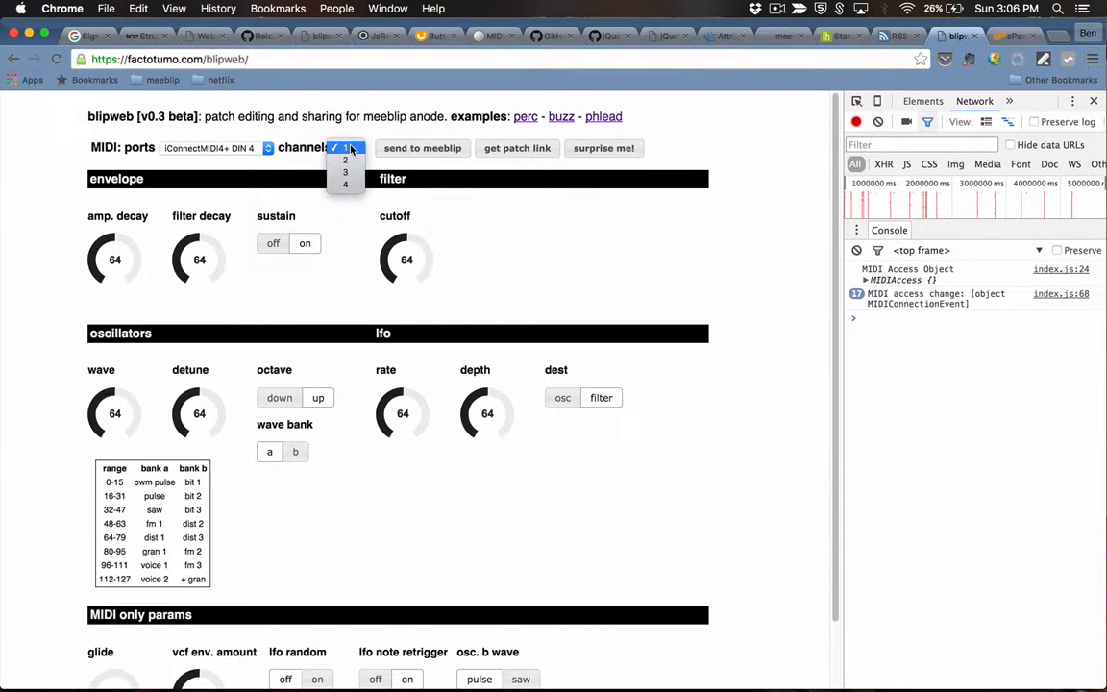
{"action": "left_click", "coordinate": [351, 149]}
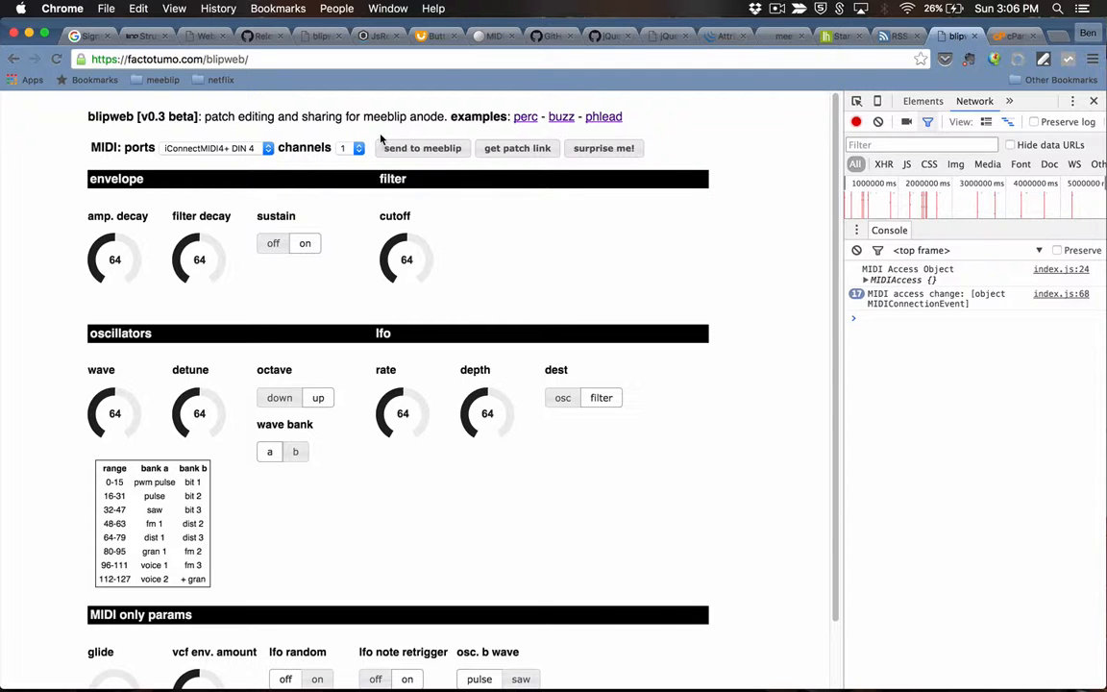
Step: Randomize the patch nine times, ending at amp decay 41, cutoff 50, lfo rate 76, then clear the console
{"action": "left_click", "coordinate": [606, 151]}
{"action": "left_click", "coordinate": [606, 151]}
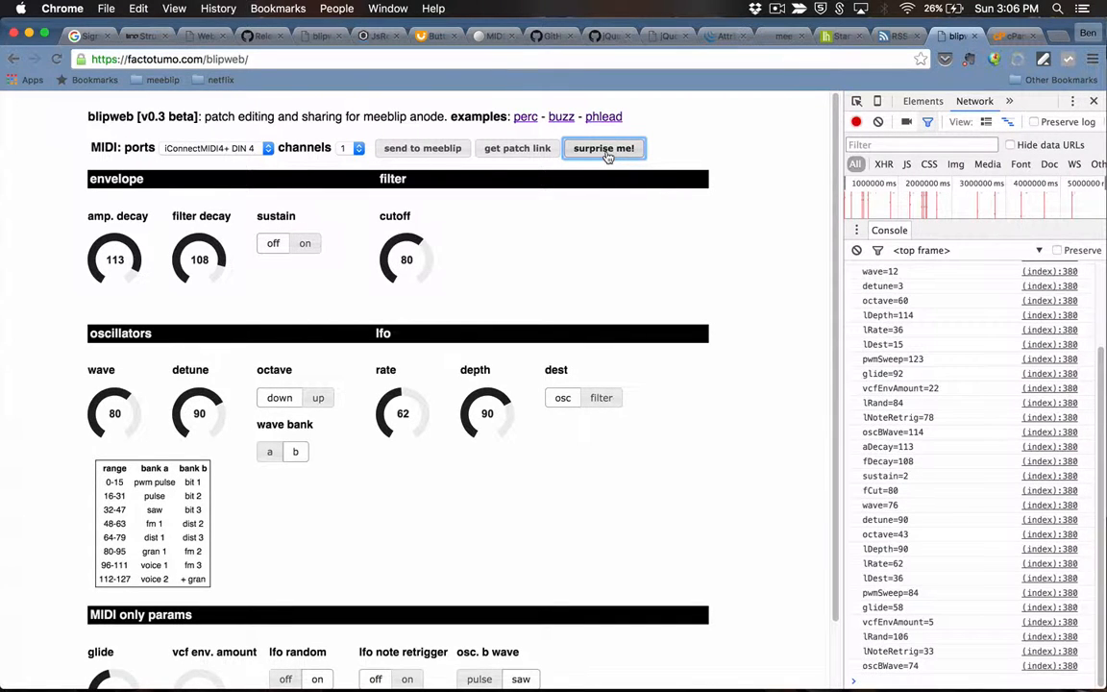
{"action": "left_click", "coordinate": [605, 151]}
{"action": "left_click", "coordinate": [606, 151]}
{"action": "left_click", "coordinate": [606, 151]}
{"action": "left_click", "coordinate": [606, 151]}
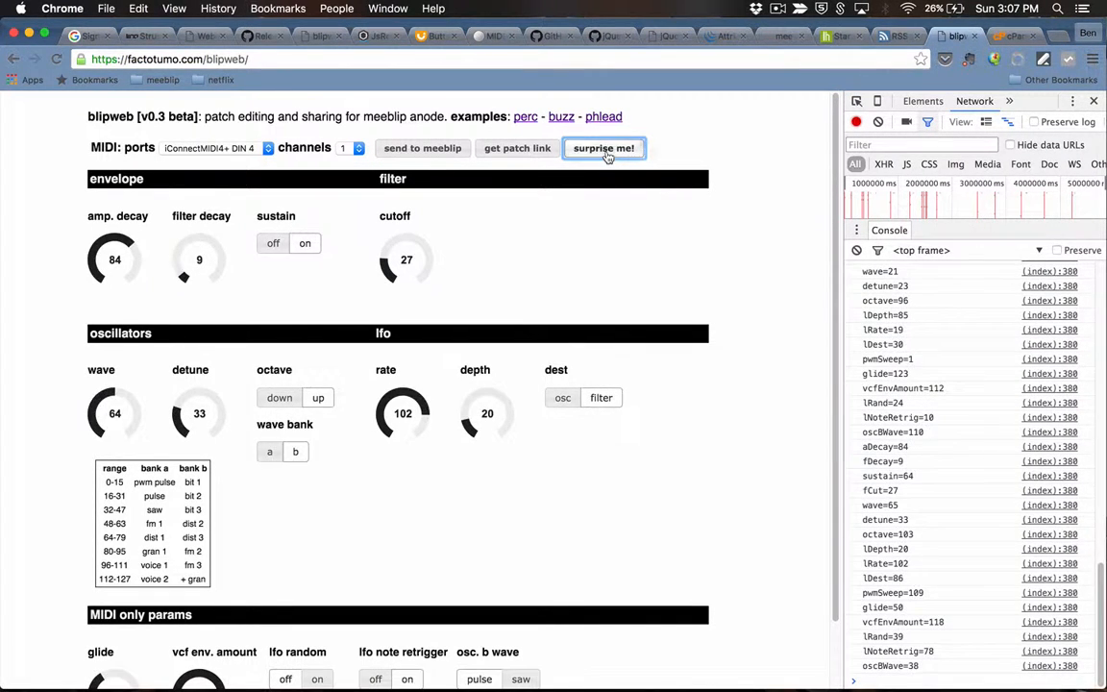
{"action": "left_click", "coordinate": [605, 151]}
{"action": "left_click", "coordinate": [605, 151]}
{"action": "left_click", "coordinate": [605, 151]}
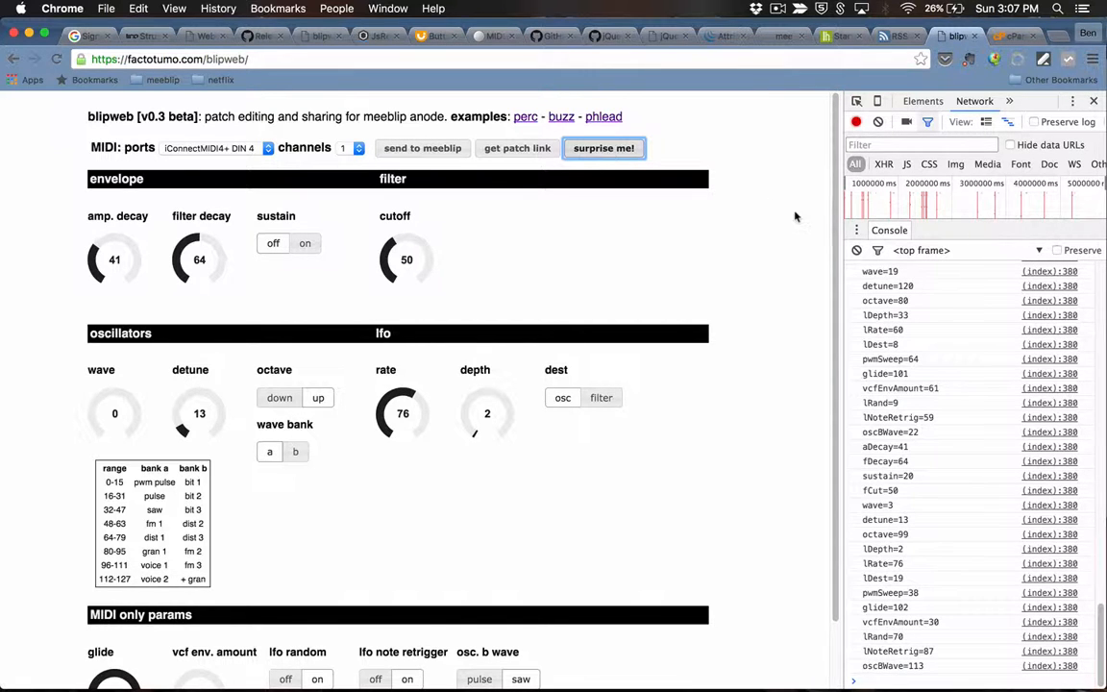
{"action": "left_click", "coordinate": [856, 251]}
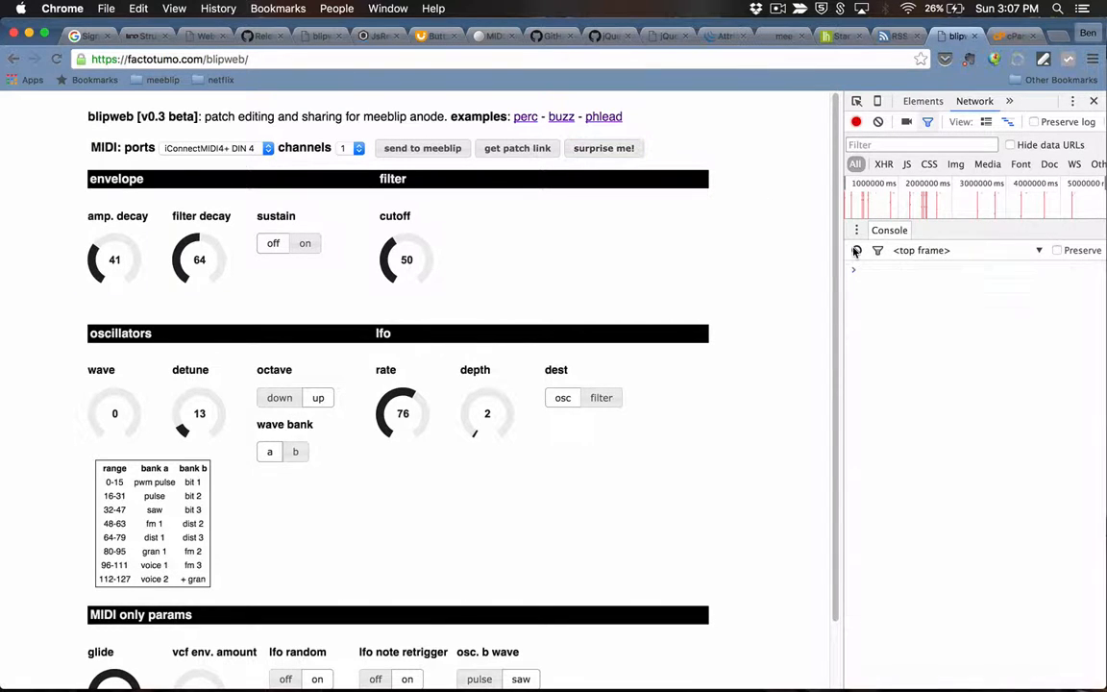
Step: Send the randomized patch to the meeblip and review the per-parameter MIDI messages in the console
{"action": "left_click", "coordinate": [425, 148]}
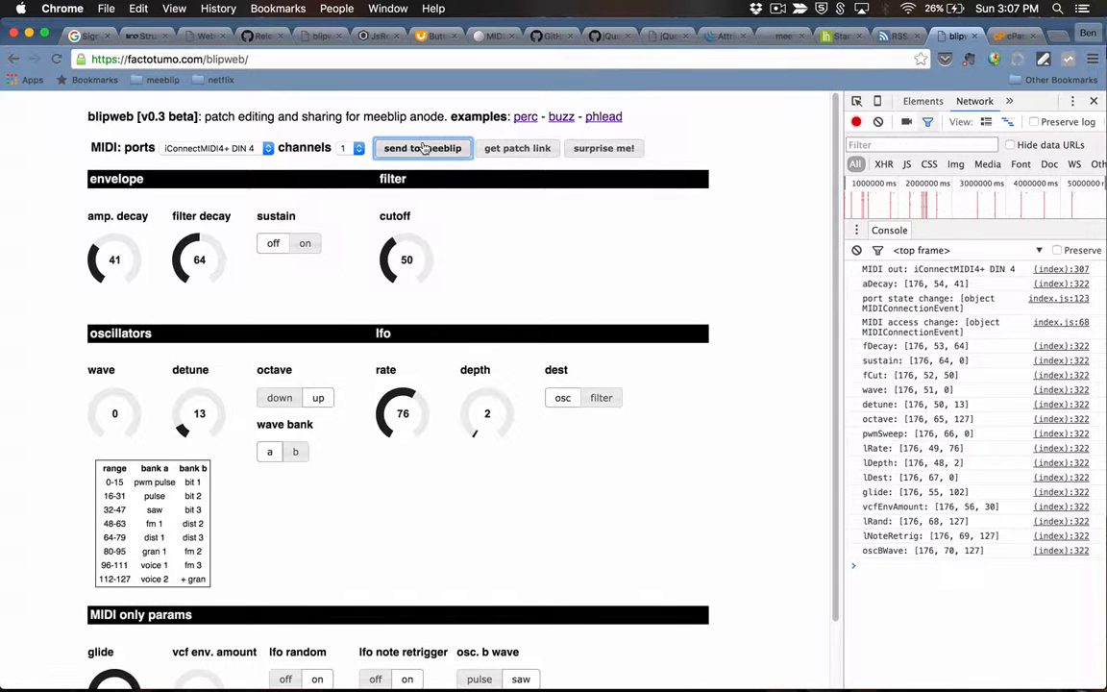
{"action": "scroll", "coordinate": [832, 231], "scroll_direction": "down", "scroll_amount": 2}
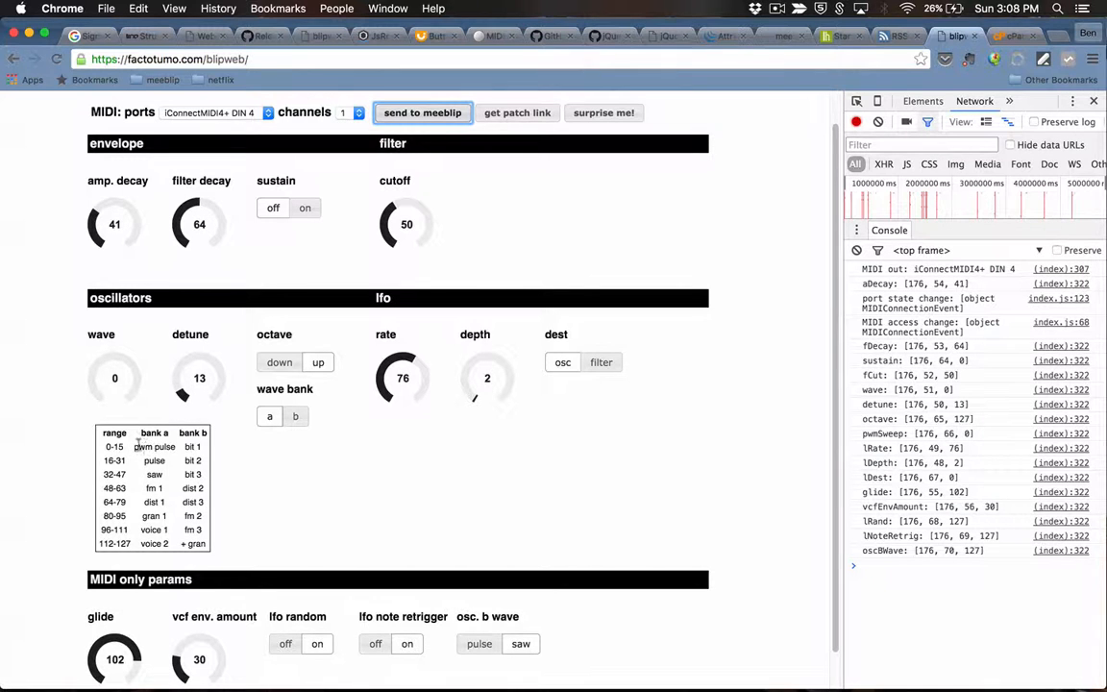
Step: Turn the wave knob up from 0 to 112, into wave bank a's voice 2 range
{"action": "left_click", "coordinate": [96, 383]}
{"action": "left_click_drag", "start_coordinate": [95, 383], "coordinate": [149, 393]}
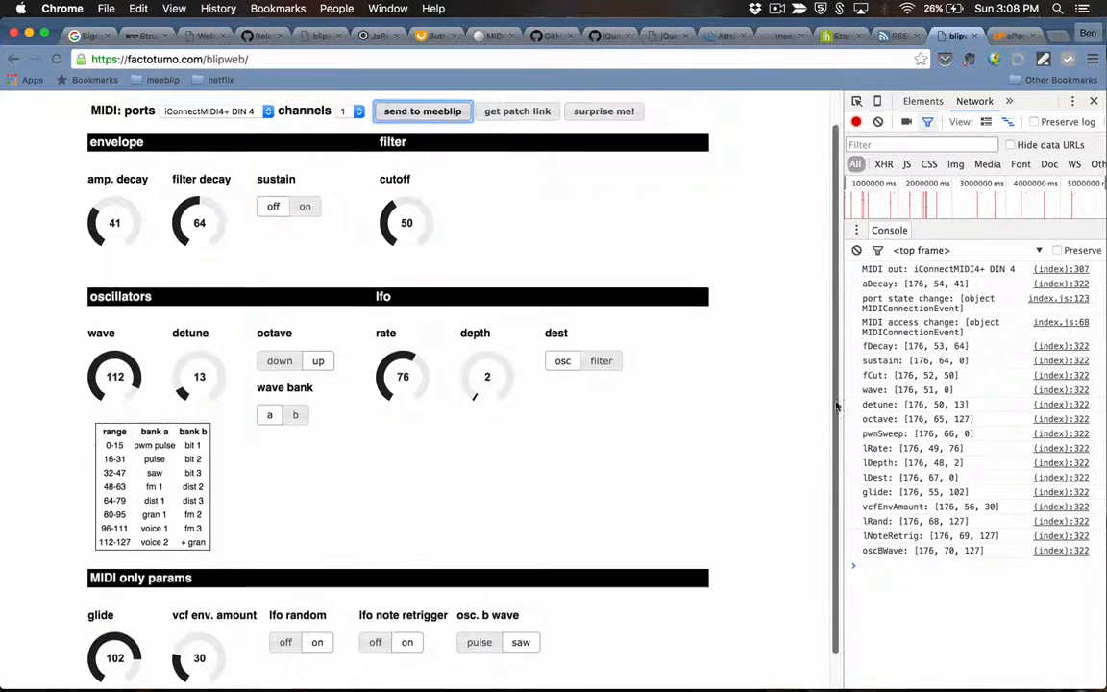
{"action": "scroll", "coordinate": [832, 389], "scroll_direction": "down", "scroll_amount": 1}
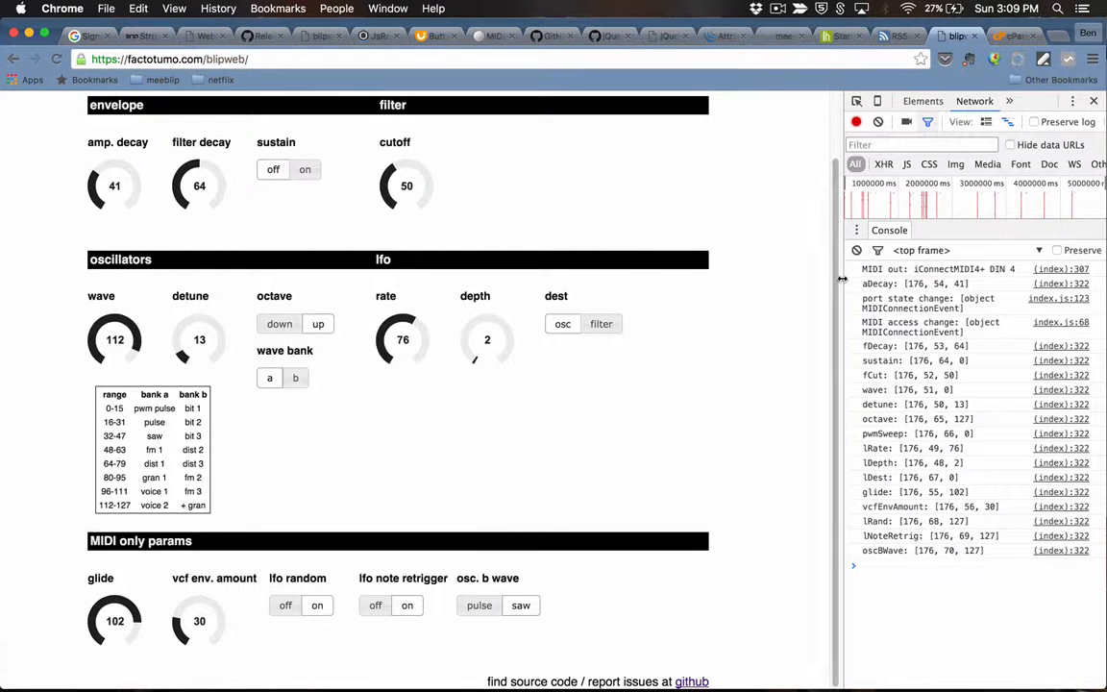
Step: Send a new random patch (amp decay 49, cutoff 48, wave 64), then resend it with octave up
{"action": "scroll", "coordinate": [730, 212], "scroll_direction": "up", "scroll_amount": 2}
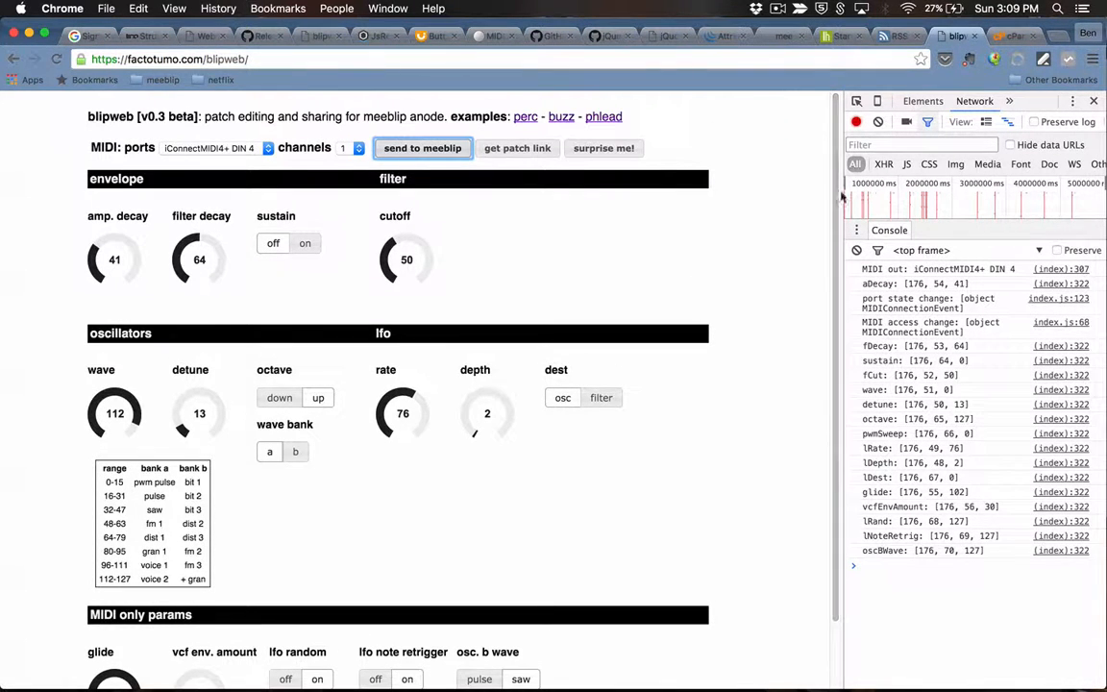
{"action": "left_click", "coordinate": [617, 151]}
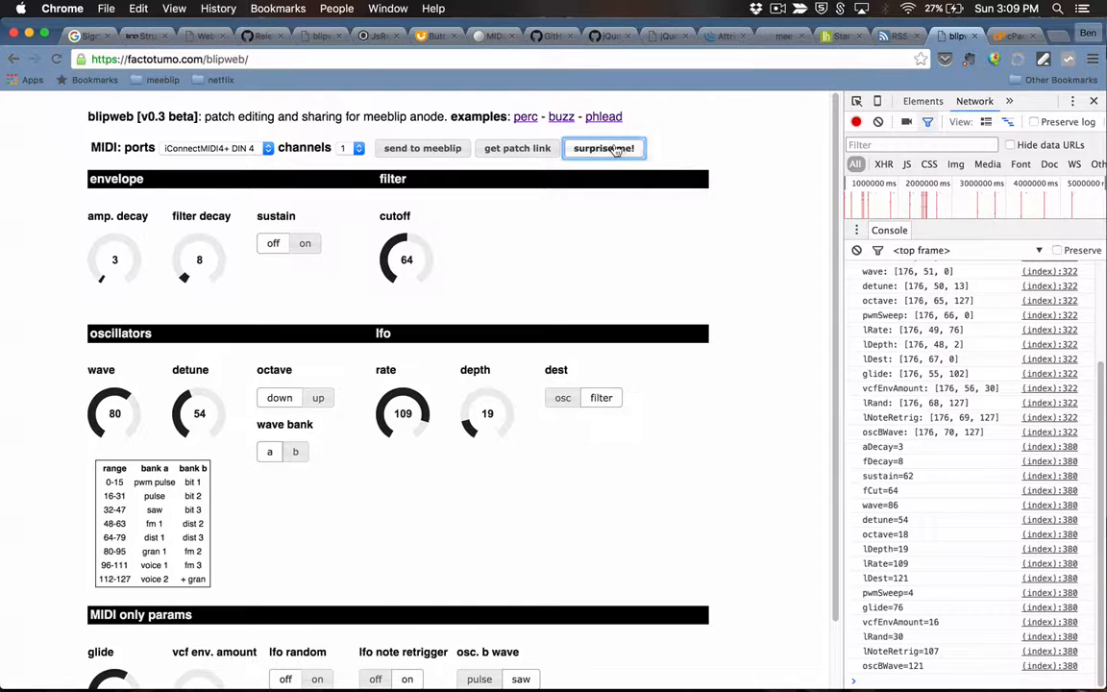
{"action": "left_click", "coordinate": [615, 150]}
{"action": "left_click", "coordinate": [419, 149]}
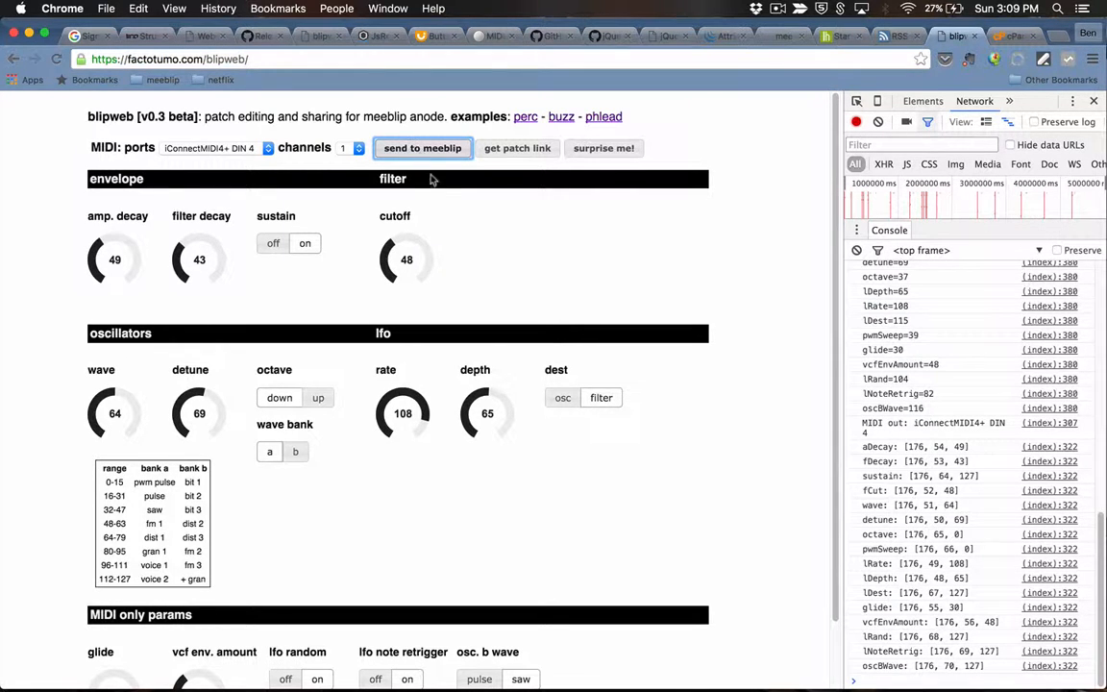
{"action": "left_click", "coordinate": [328, 403]}
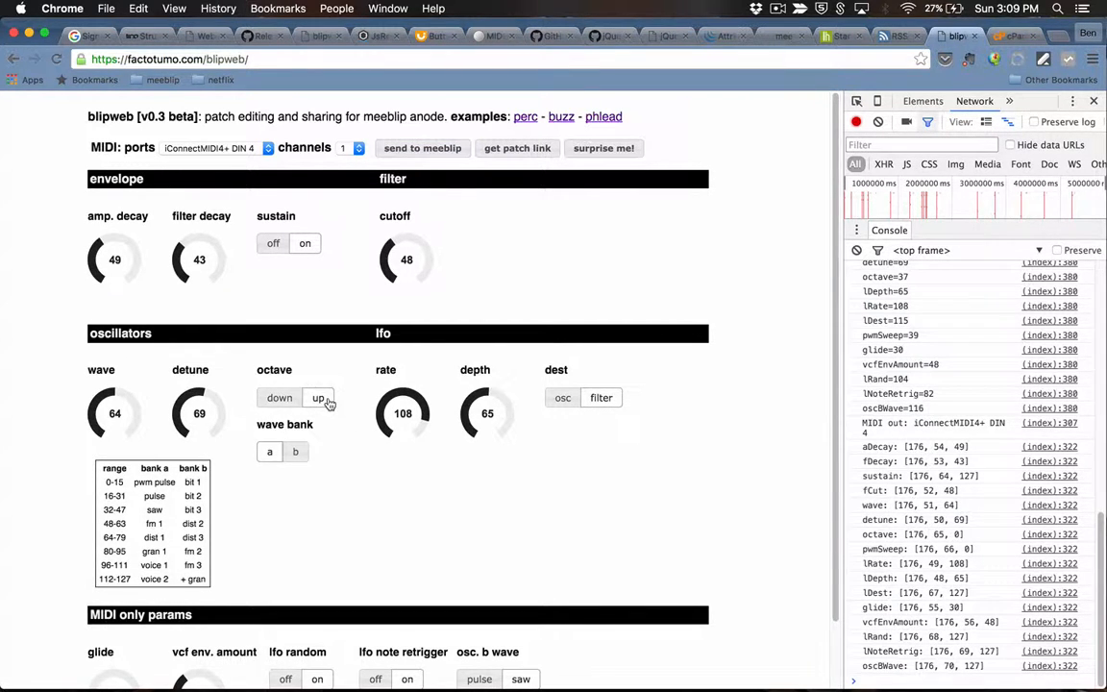
{"action": "key", "text": "Return"}
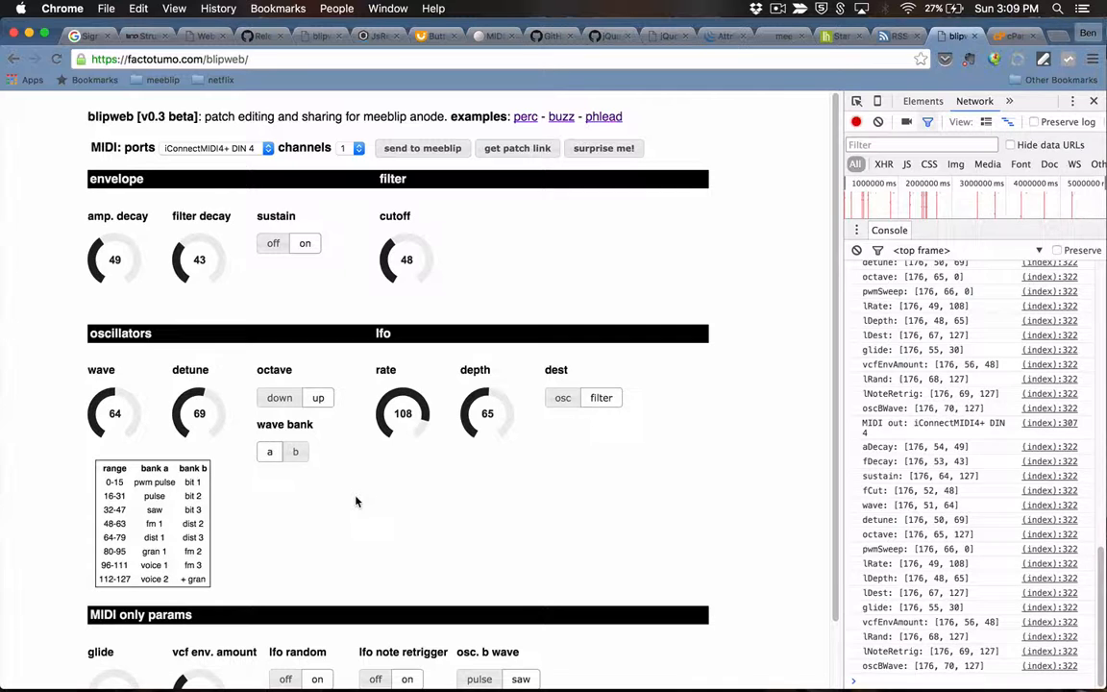
Step: Set both the filter cutoff and the lfo rate knobs to 72
{"action": "left_click", "coordinate": [415, 239]}
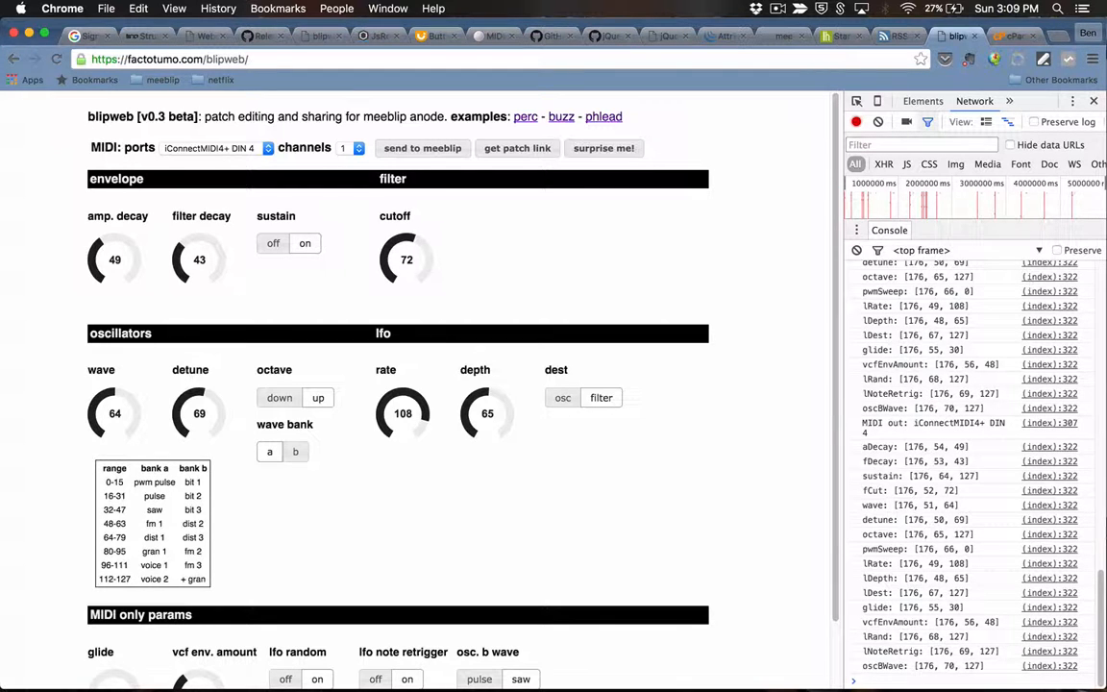
{"action": "left_click", "coordinate": [410, 395]}
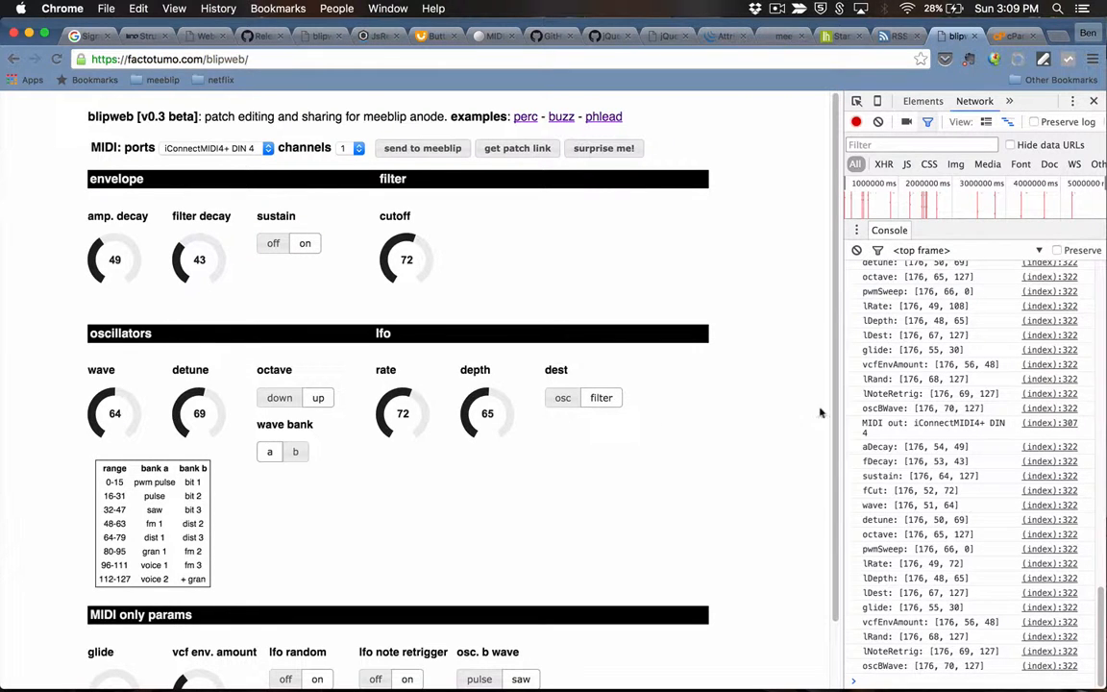
{"action": "scroll", "coordinate": [836, 420], "scroll_direction": "down", "scroll_amount": 3}
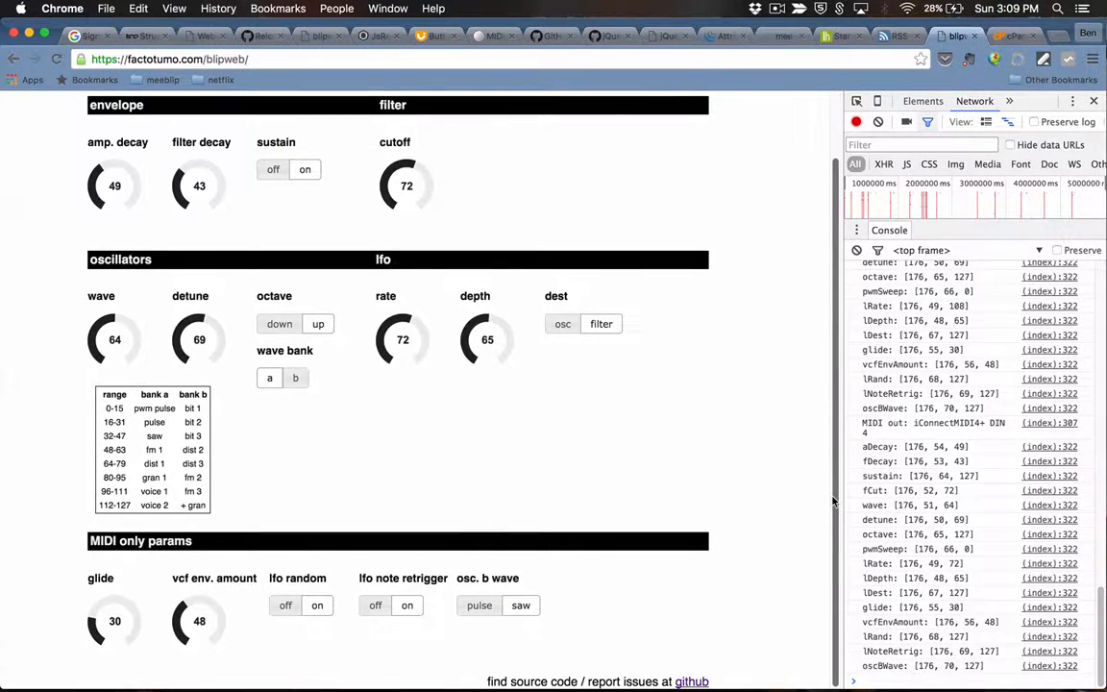
{"action": "left_click", "coordinate": [284, 607]}
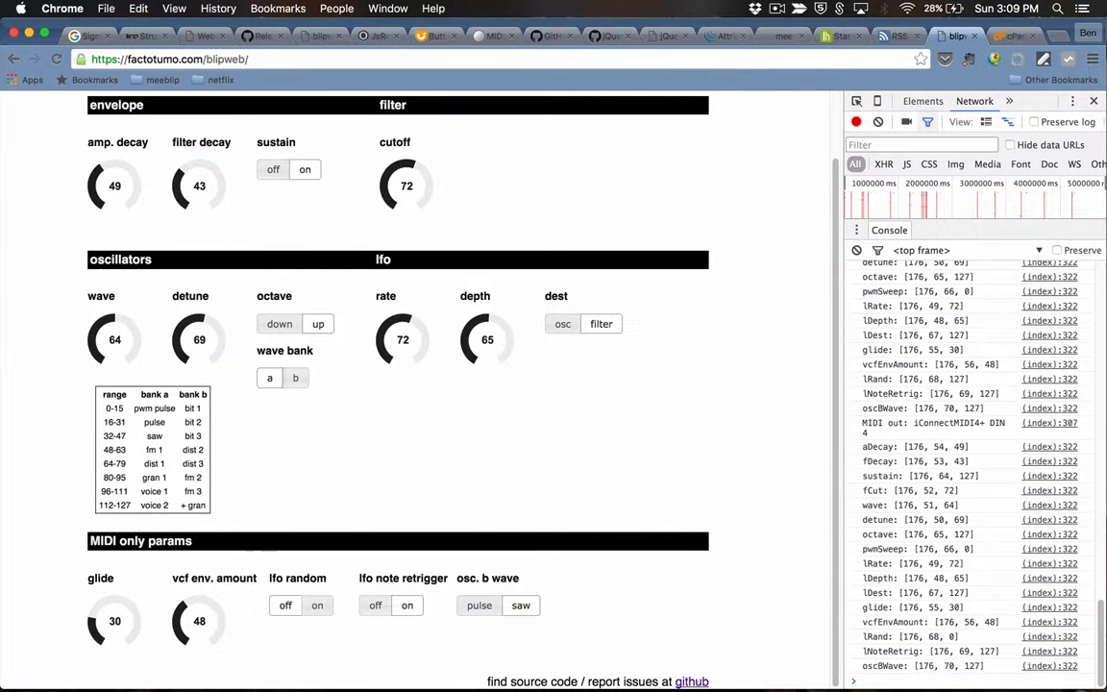
{"action": "left_click", "coordinate": [314, 606]}
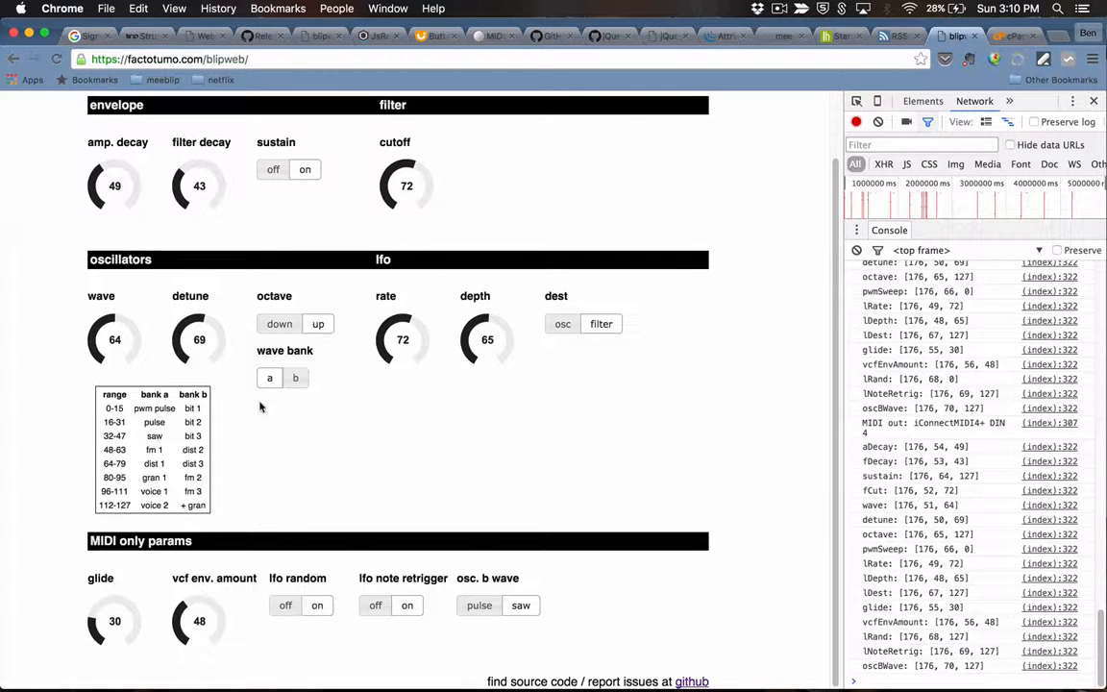
Step: Drop the wave knob to 0, then jump it to 96 in bank b's fm 3 range
{"action": "left_click_drag", "start_coordinate": [104, 330], "coordinate": [101, 366]}
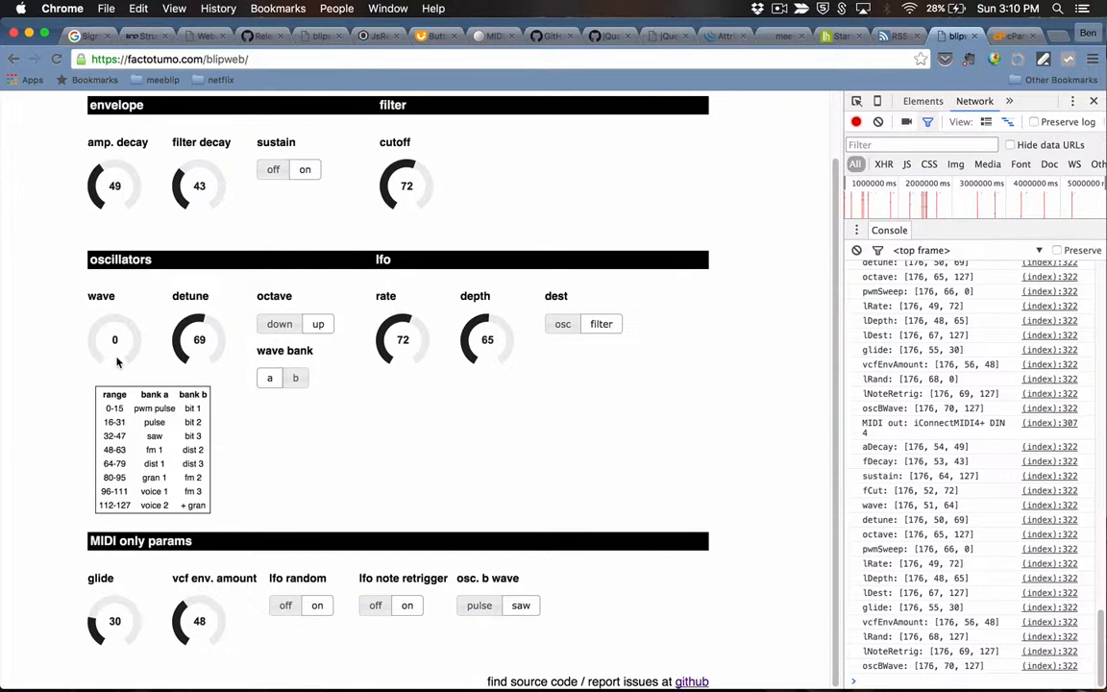
{"action": "key", "text": "Return"}
{"action": "left_click", "coordinate": [137, 339]}
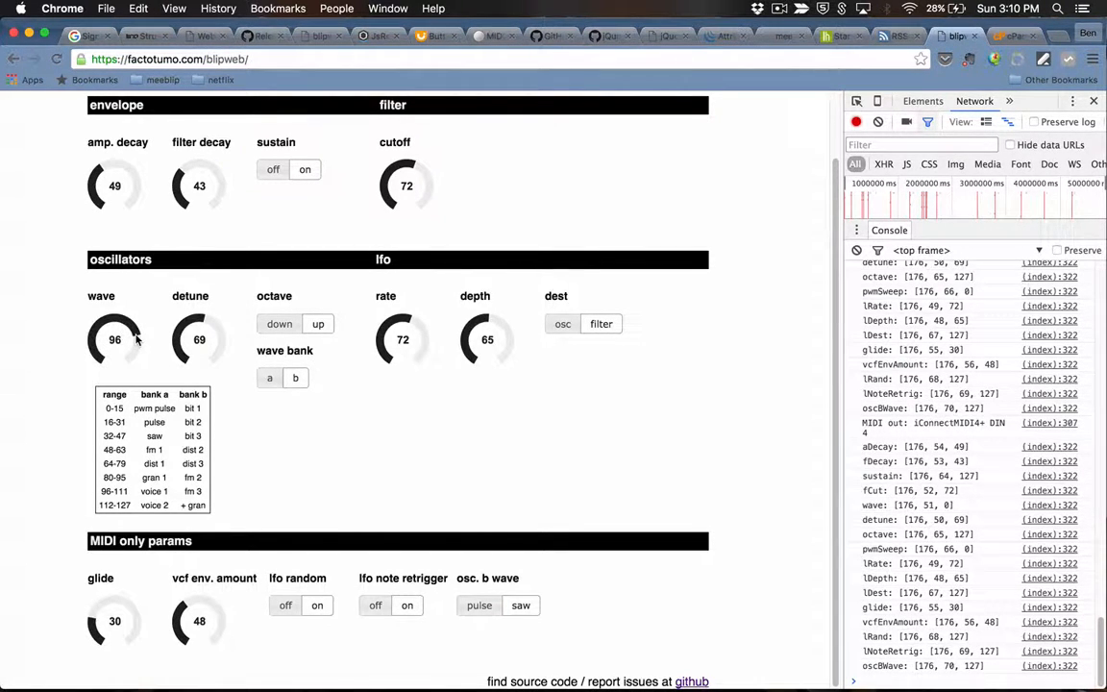